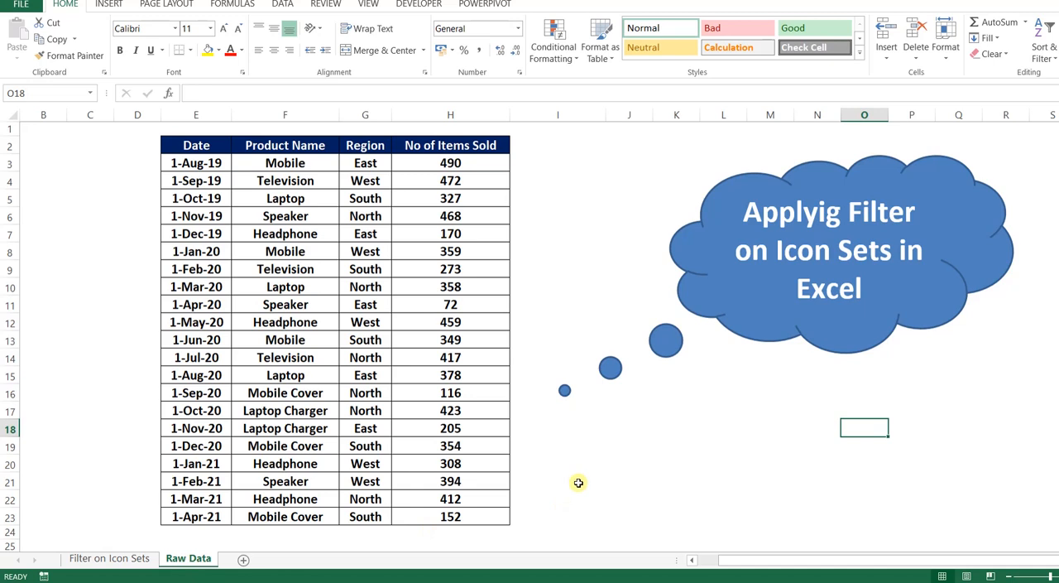
# Look over the sales table's Date, Product Name, Region and No of Items Sold columns
pyautogui.click(578, 482)
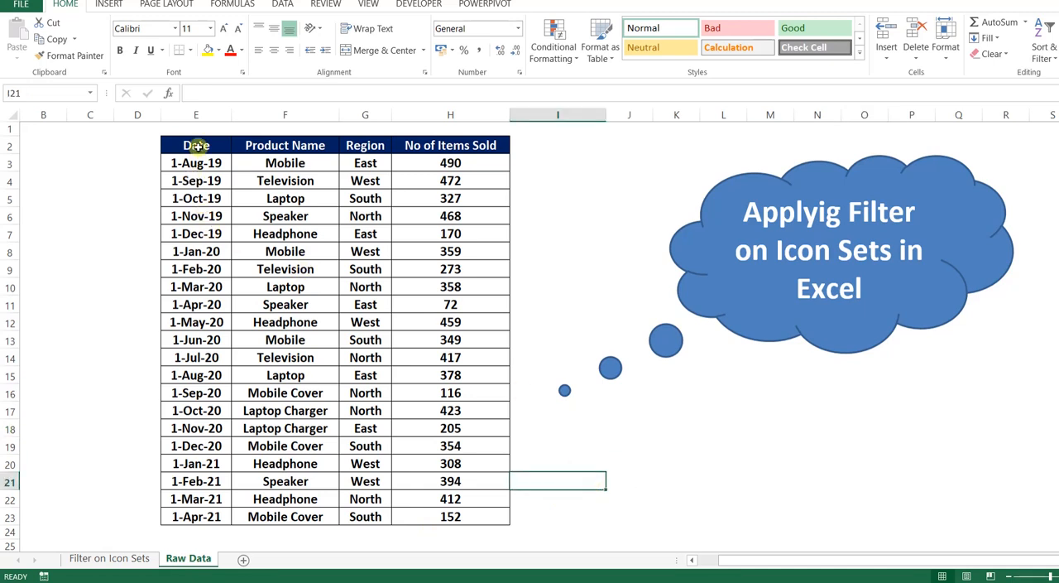
pyautogui.moveTo(198, 146); pyautogui.dragTo(196, 515)
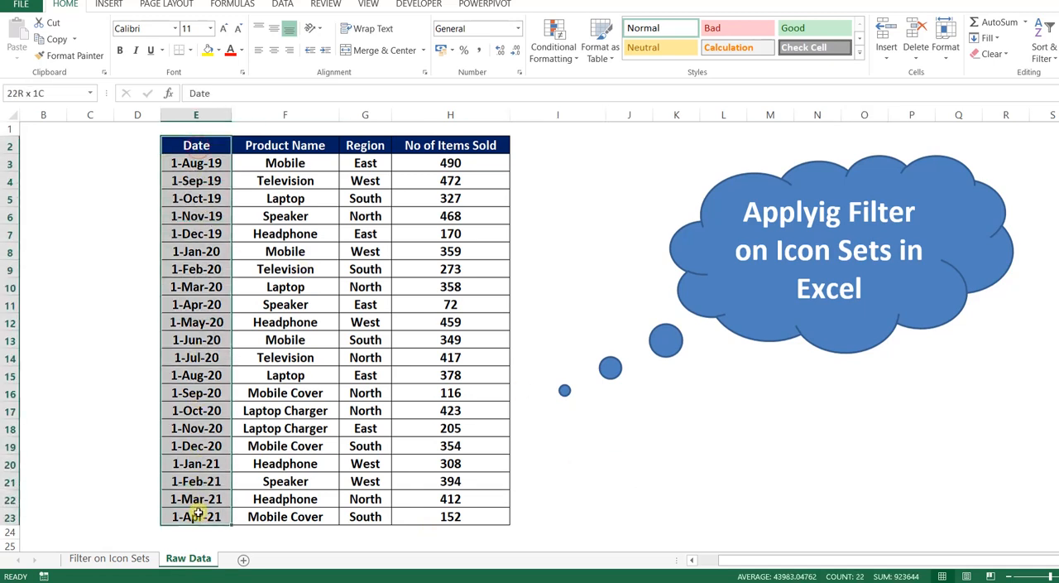
pyautogui.moveTo(300, 155); pyautogui.dragTo(287, 510)
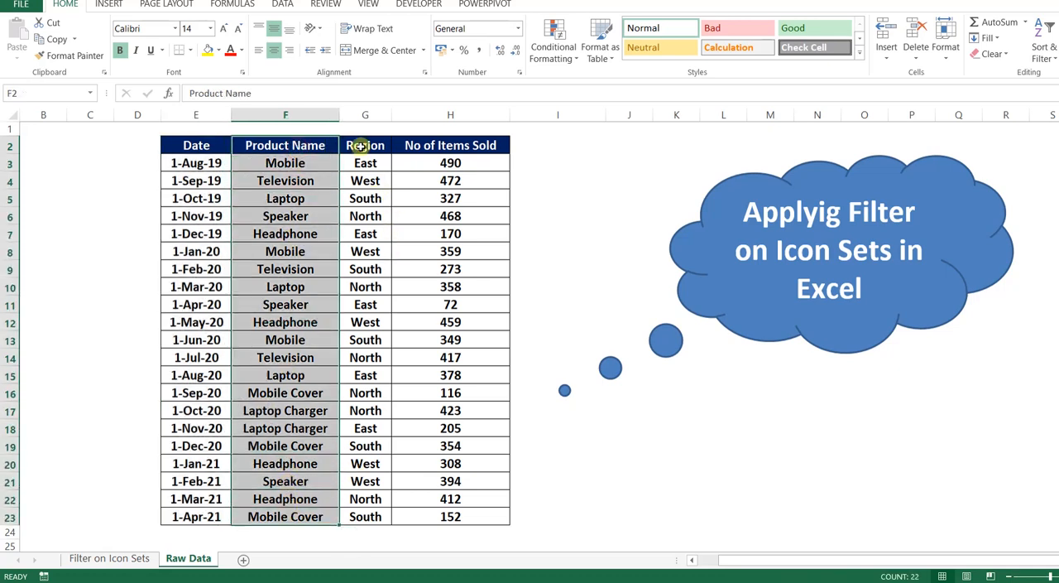
pyautogui.moveTo(361, 146); pyautogui.dragTo(356, 515)
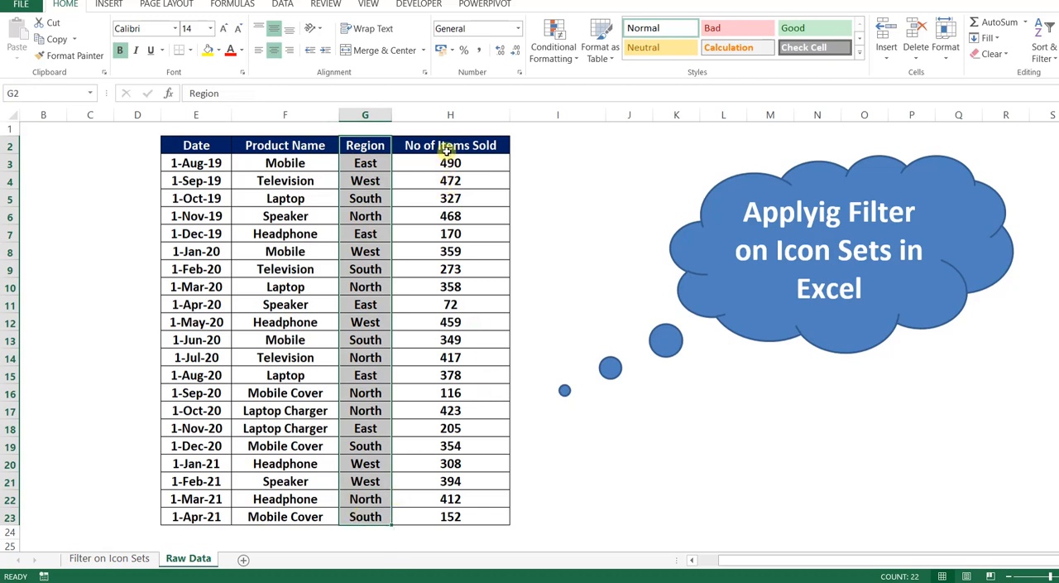
pyautogui.moveTo(447, 146); pyautogui.dragTo(447, 513)
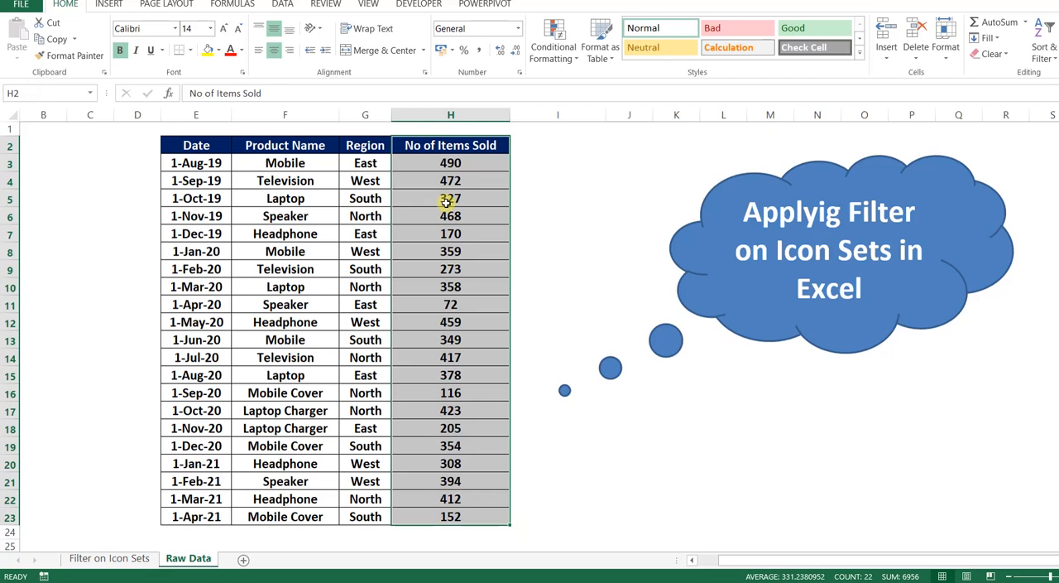
pyautogui.click(436, 168)
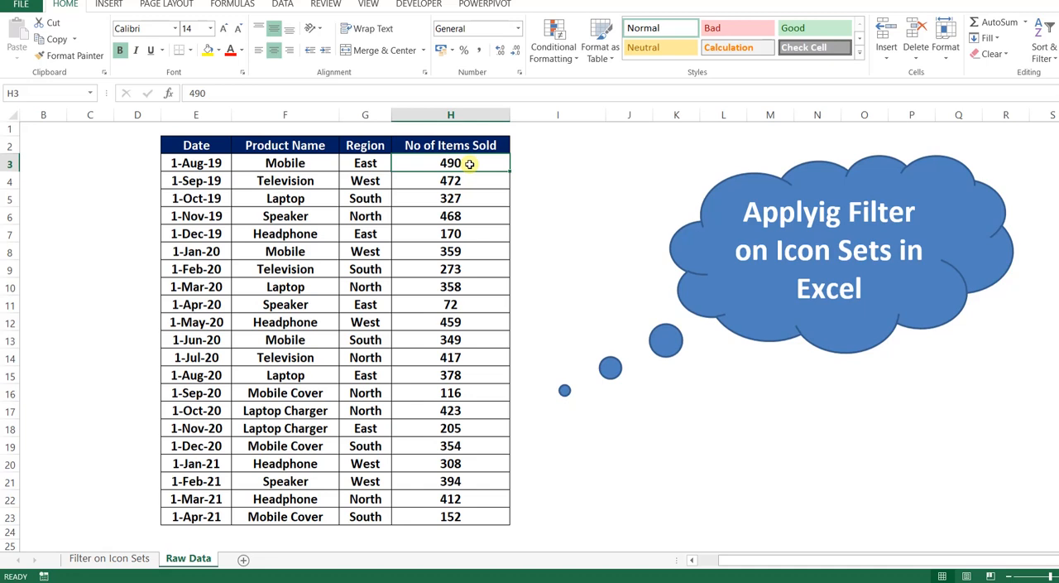
# Apply the 3 Traffic Lights (Rimmed) icon set to the No of Items Sold values
pyautogui.moveTo(469, 163); pyautogui.dragTo(449, 516)
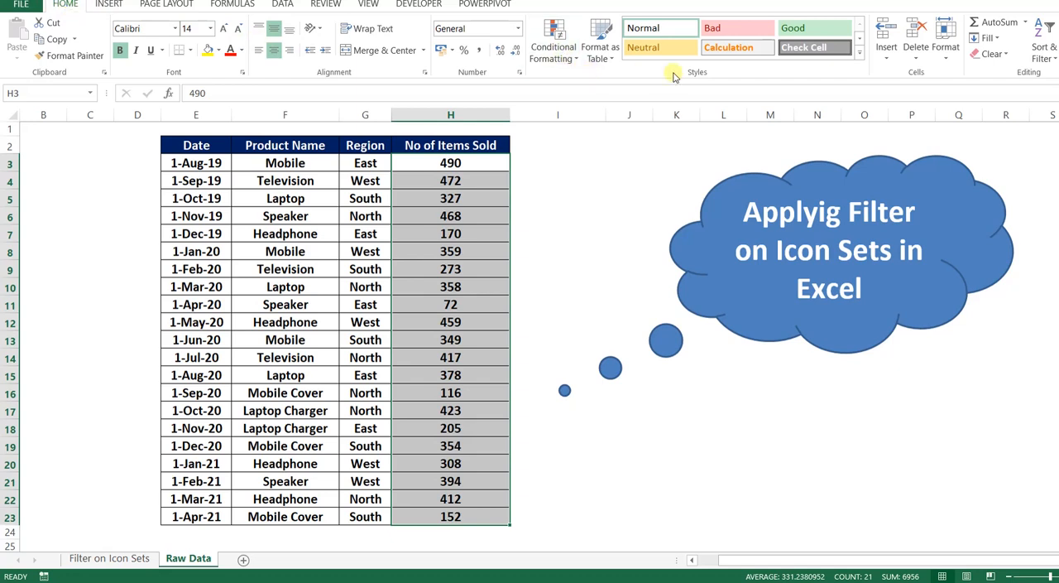
pyautogui.click(566, 52)
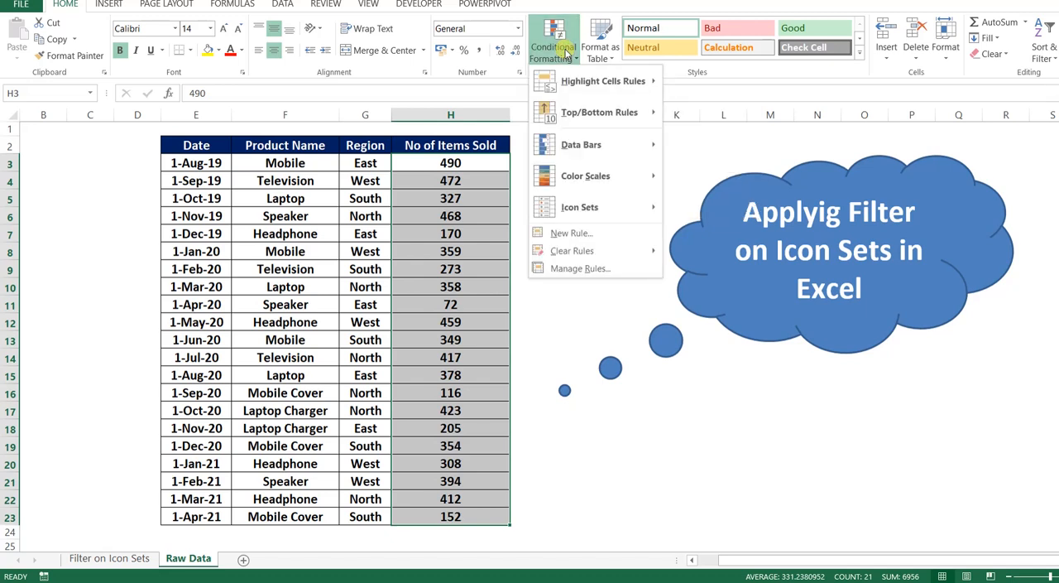
pyautogui.moveTo(590, 217)
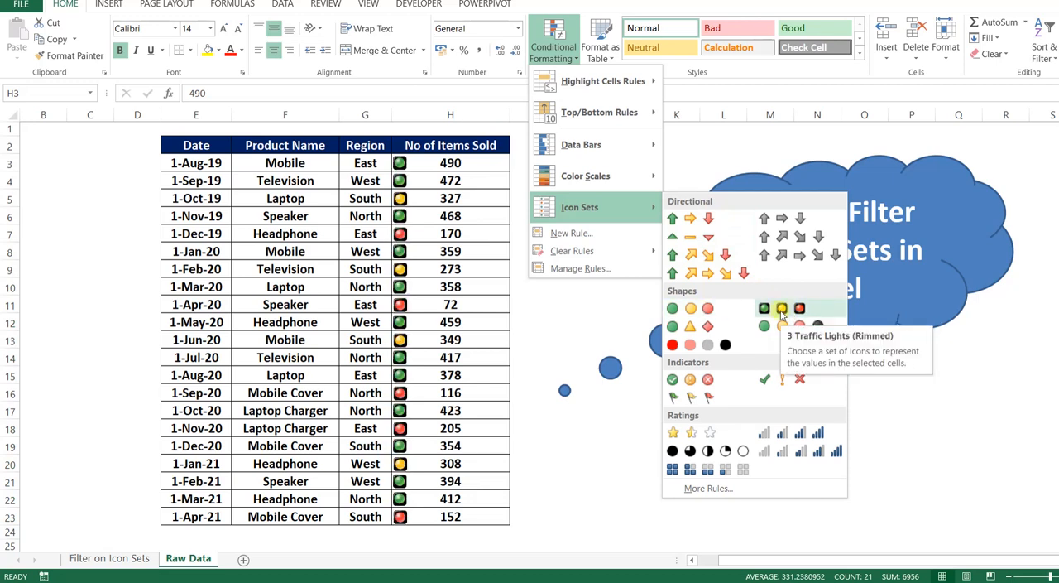
pyautogui.click(781, 310)
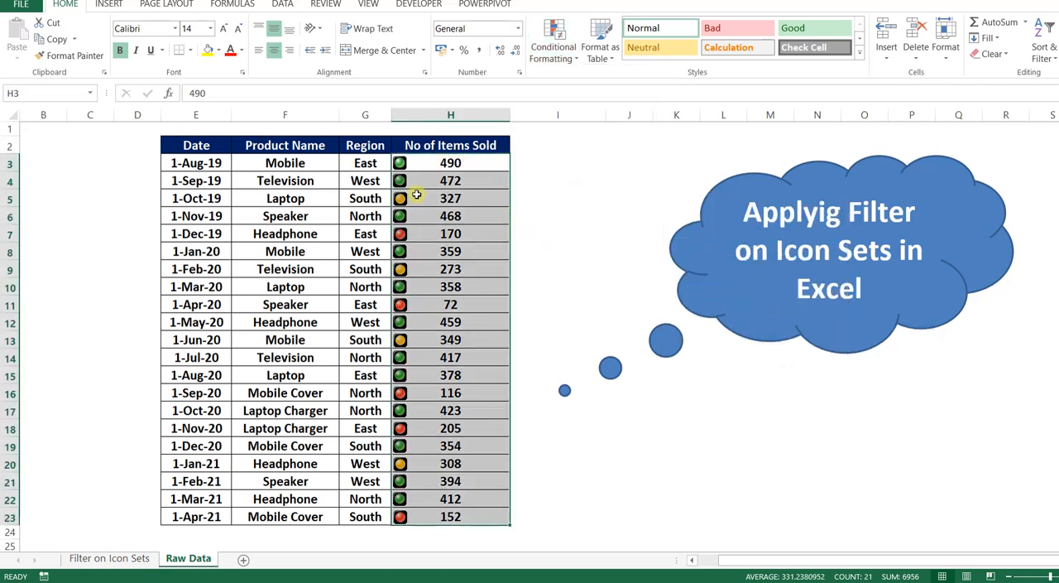
# Examine the traffic-light icons against the item counts in several rows
pyautogui.moveTo(423, 165); pyautogui.dragTo(445, 169)
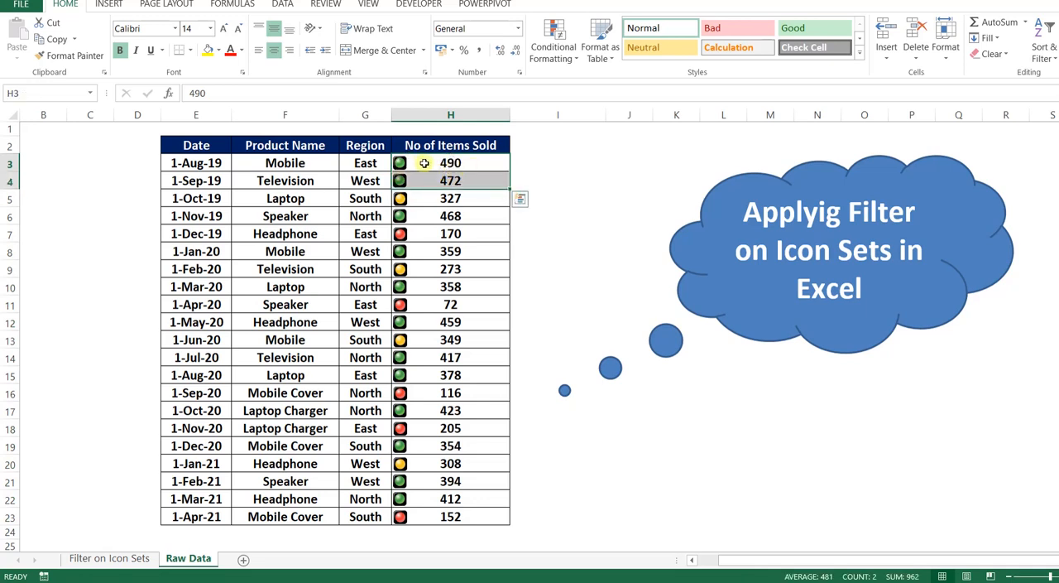
pyautogui.moveTo(423, 162); pyautogui.dragTo(423, 174)
pyautogui.click(424, 198)
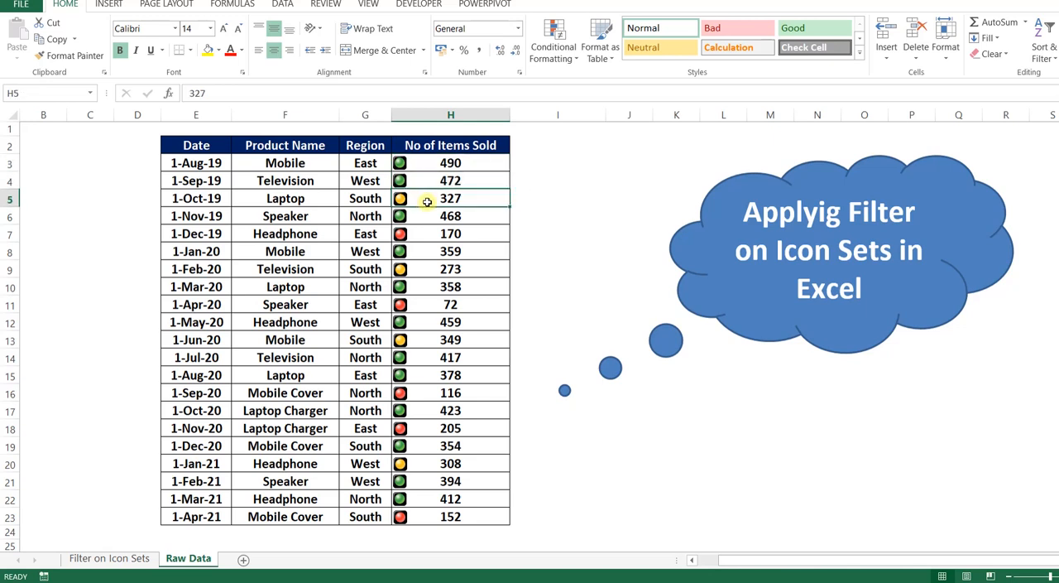
pyautogui.click(427, 234)
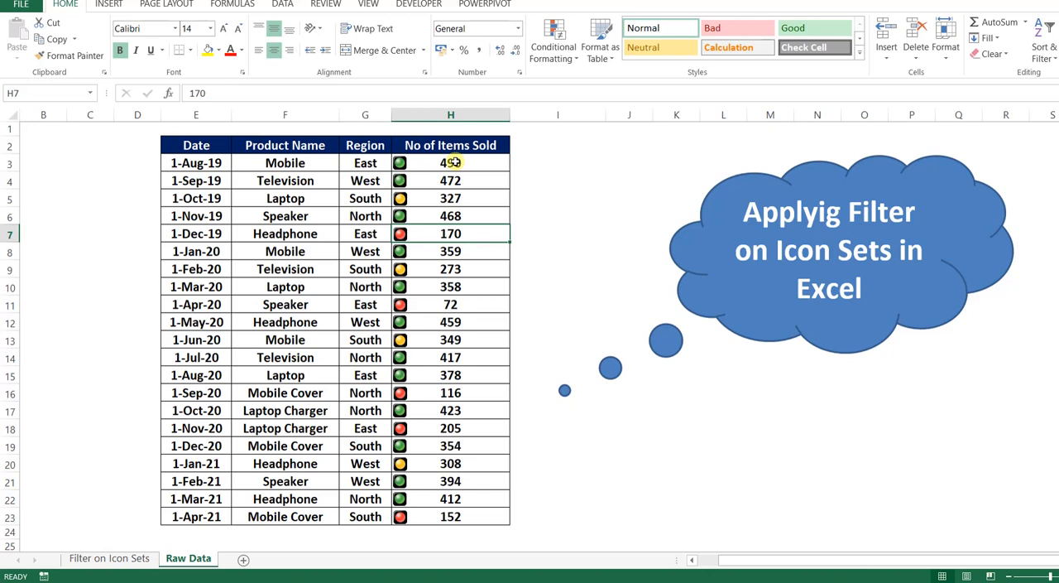
pyautogui.moveTo(454, 162); pyautogui.dragTo(452, 180)
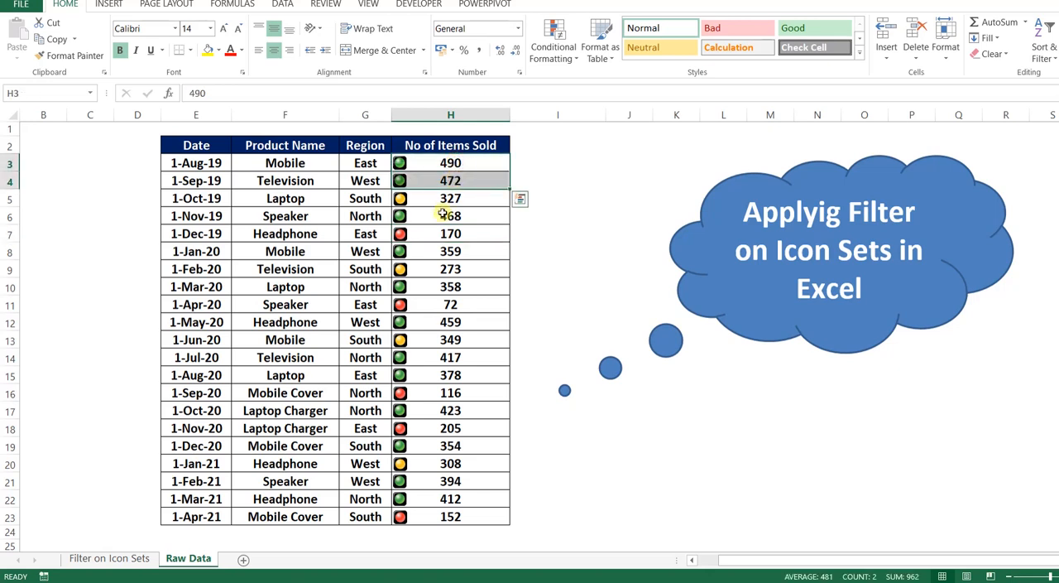
pyautogui.click(443, 216)
pyautogui.click(443, 250)
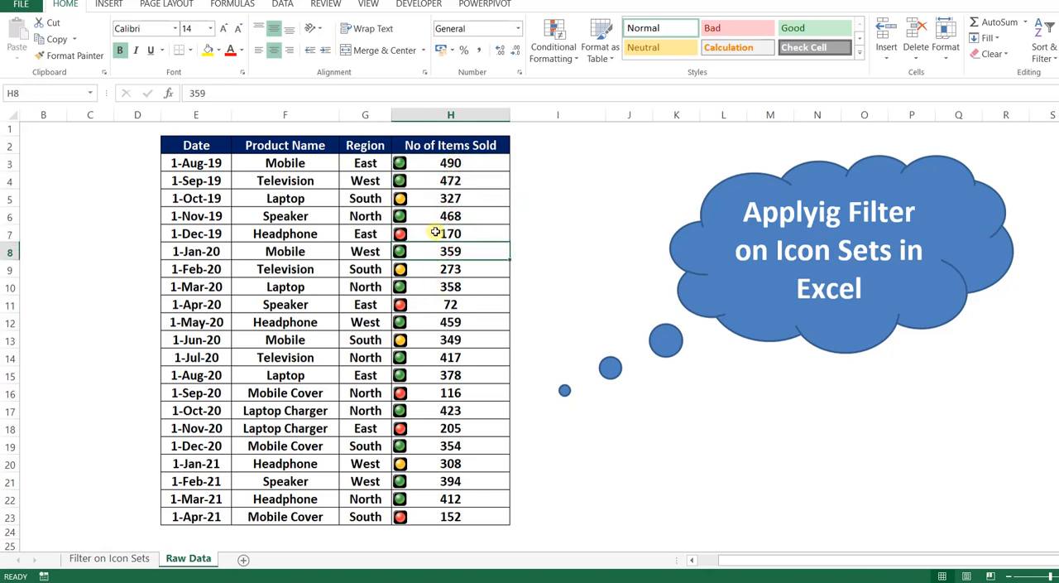
pyautogui.click(435, 233)
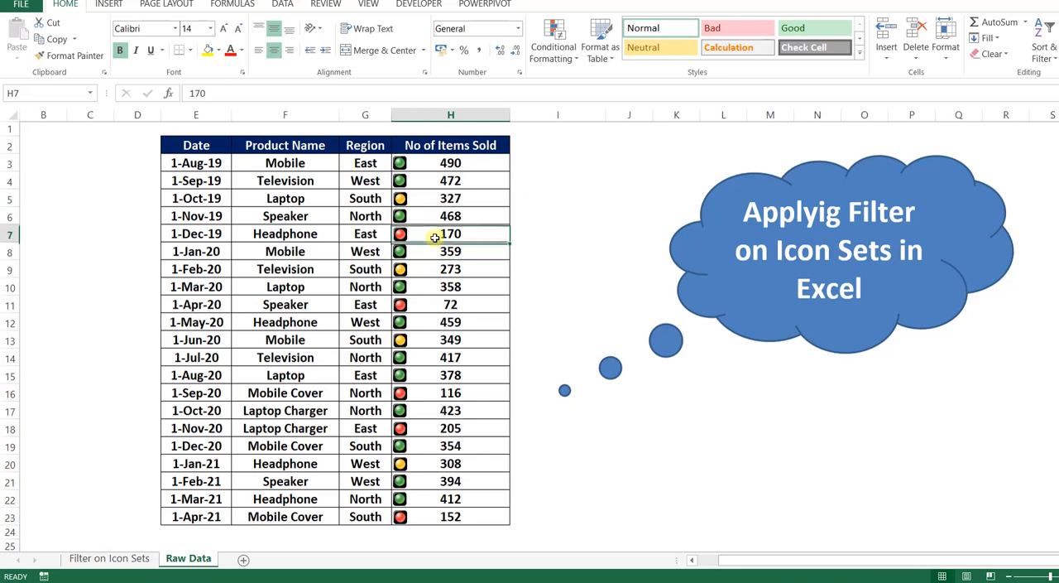
pyautogui.click(433, 343)
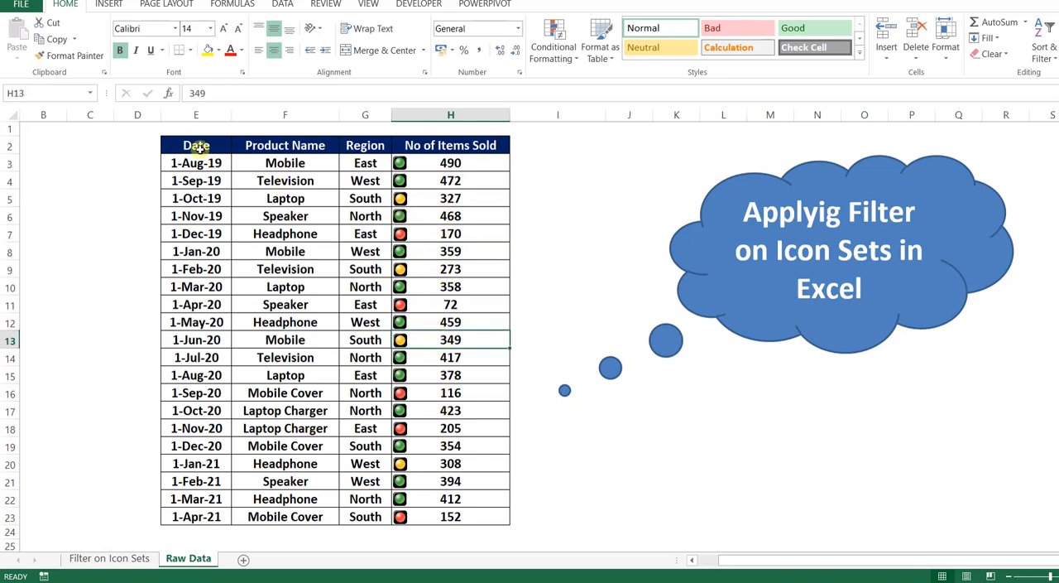
# Turn on filtering for the table's header row
pyautogui.moveTo(198, 147); pyautogui.dragTo(447, 147)
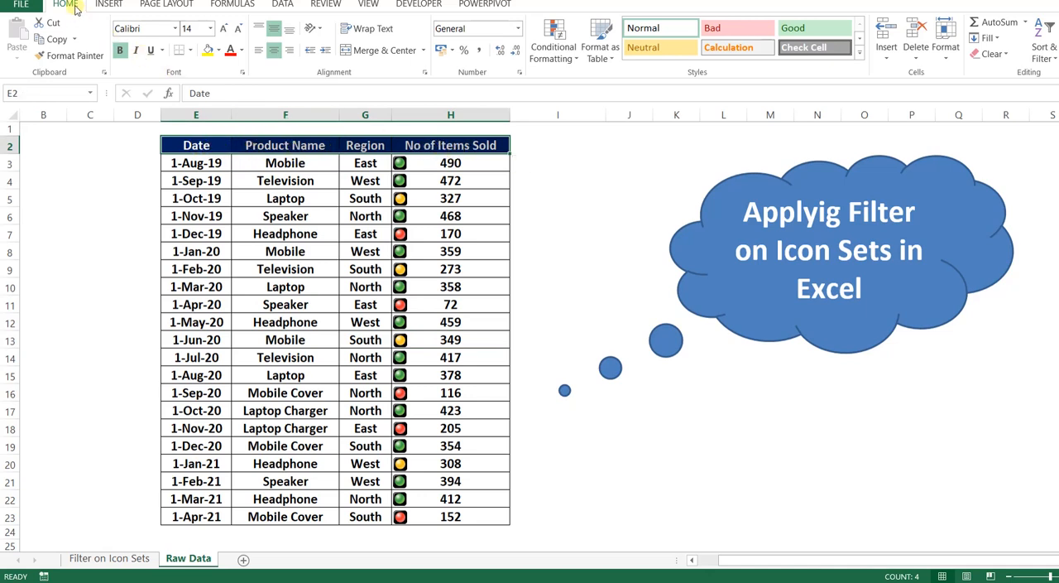
pyautogui.click(282, 5)
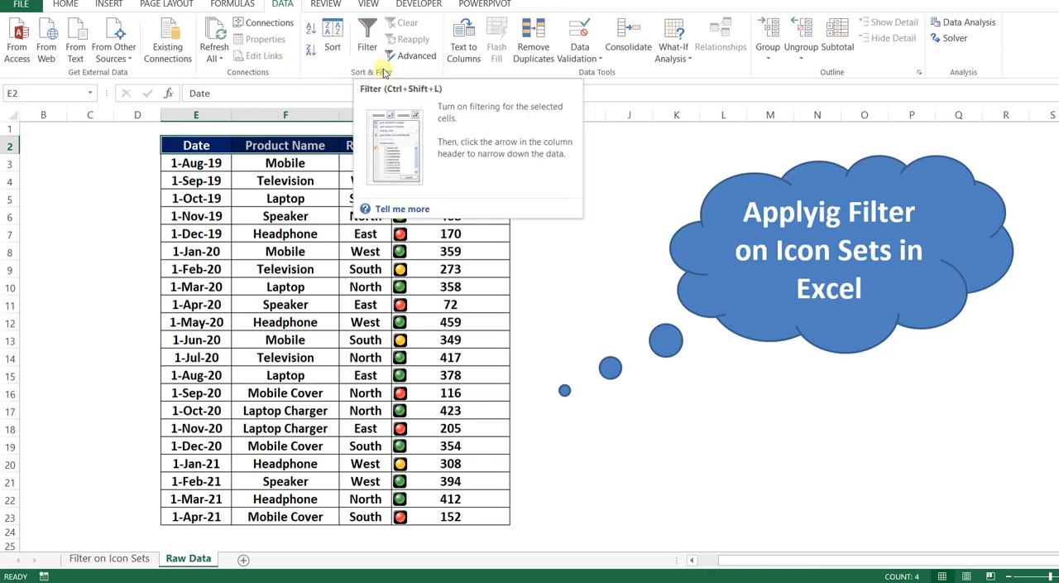
pyautogui.click(367, 38)
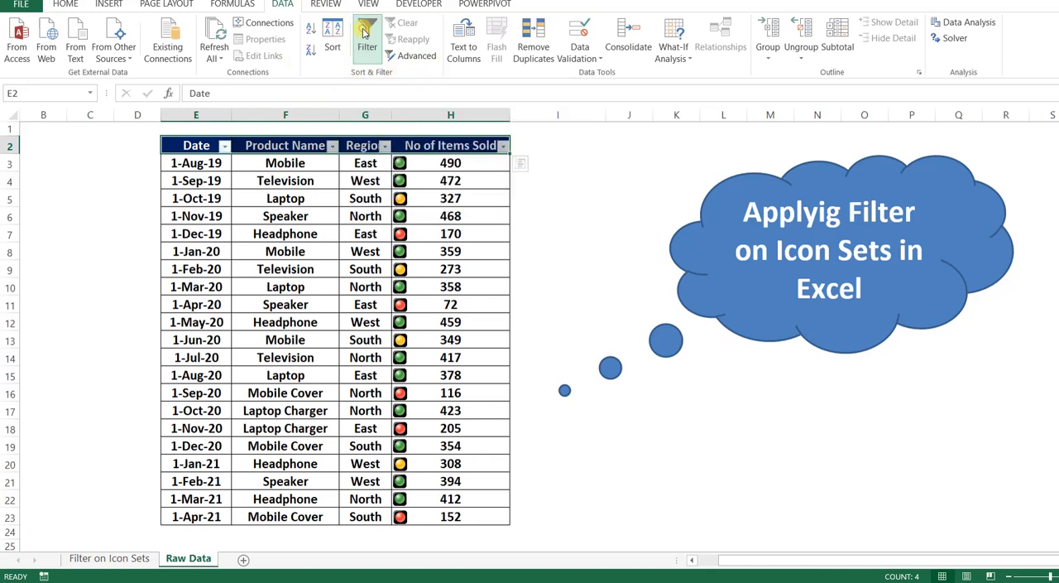
# Inspect the filter buttons on each column header
pyautogui.click(454, 163)
pyautogui.click(453, 145)
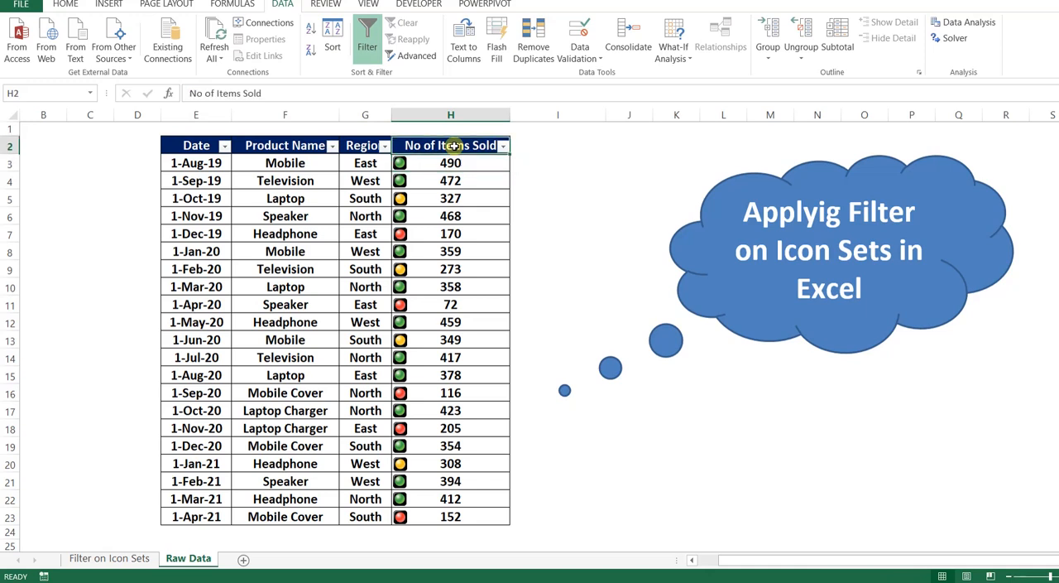
pyautogui.click(364, 147)
pyautogui.click(302, 145)
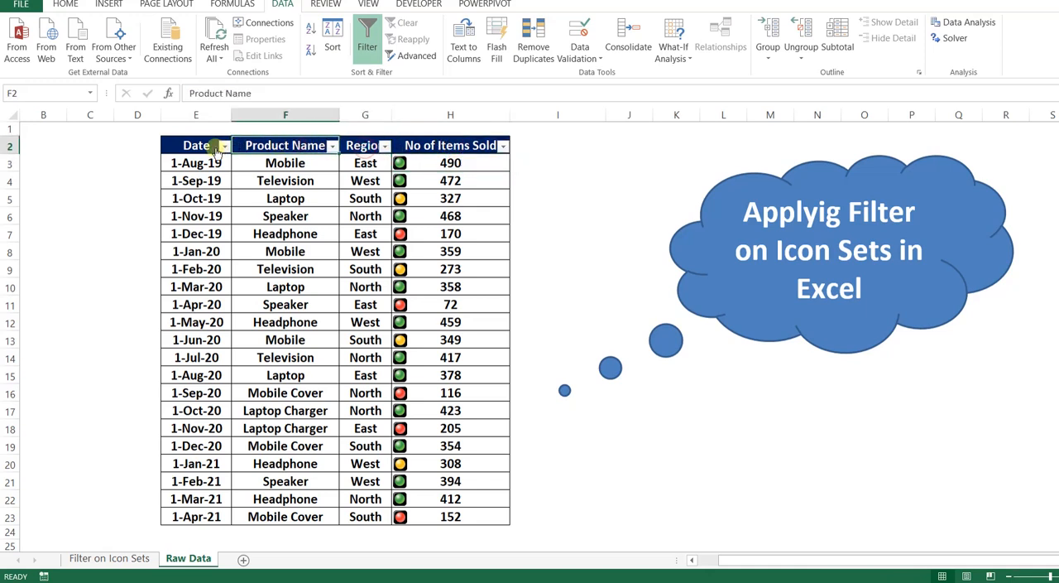
pyautogui.click(207, 146)
pyautogui.click(294, 146)
pyautogui.click(357, 145)
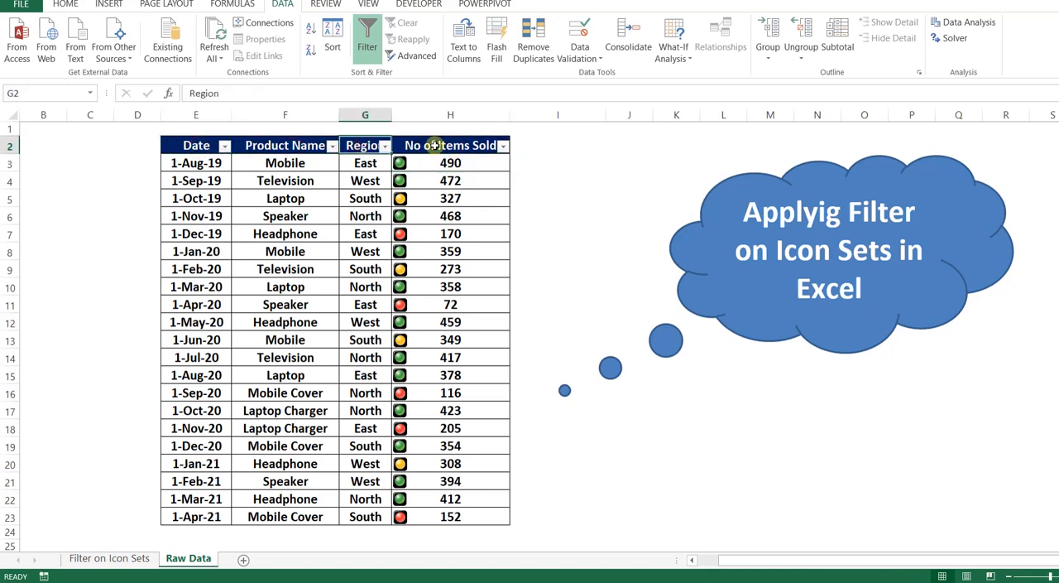
pyautogui.click(435, 145)
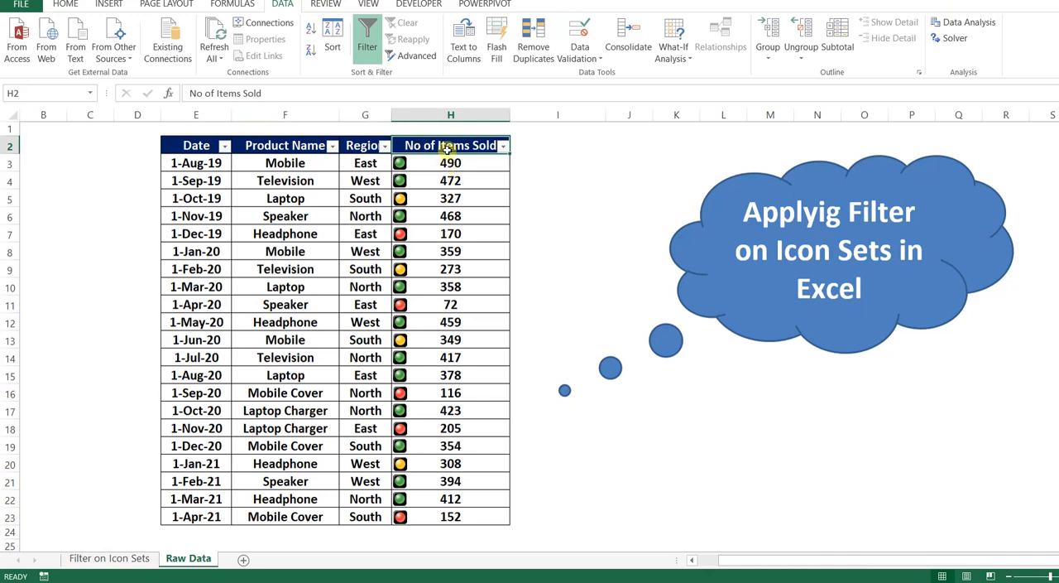
# Filter the No of Items Sold column to show only rows with the green cell icon
pyautogui.click(503, 149)
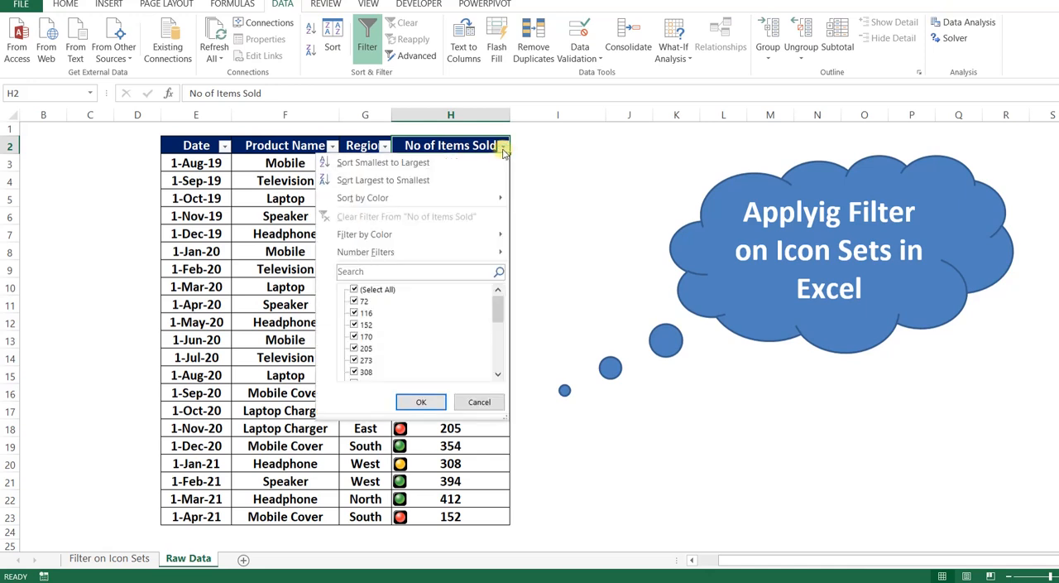
pyautogui.moveTo(416, 237)
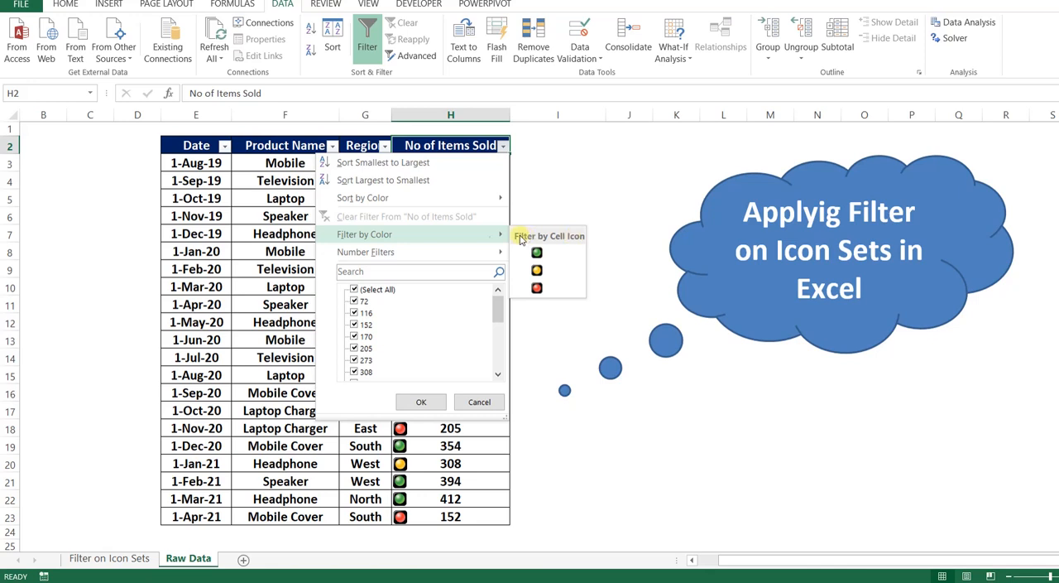
pyautogui.click(555, 258)
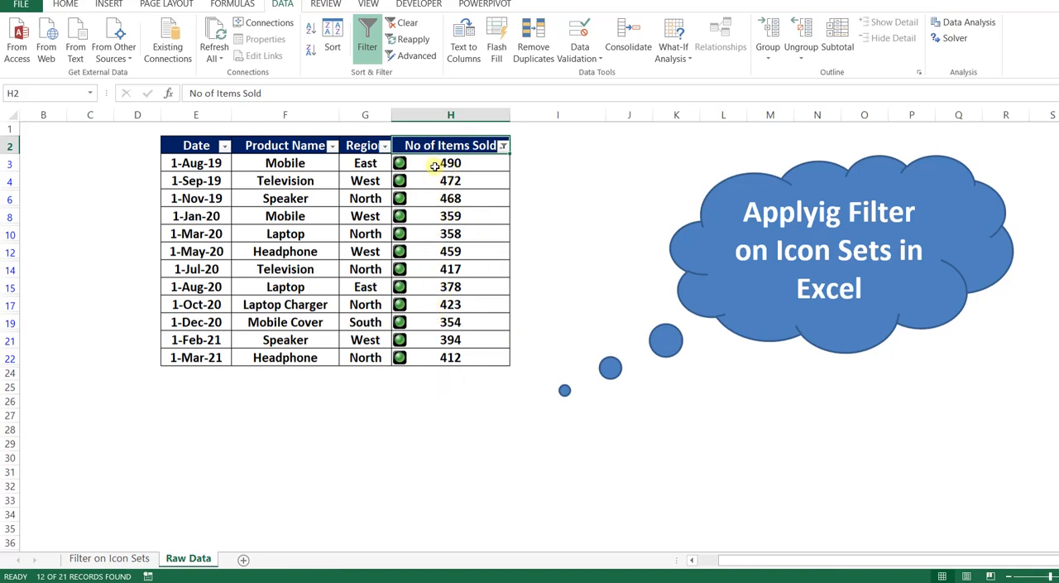
# Clear the filter from No of Items Sold
pyautogui.click(502, 147)
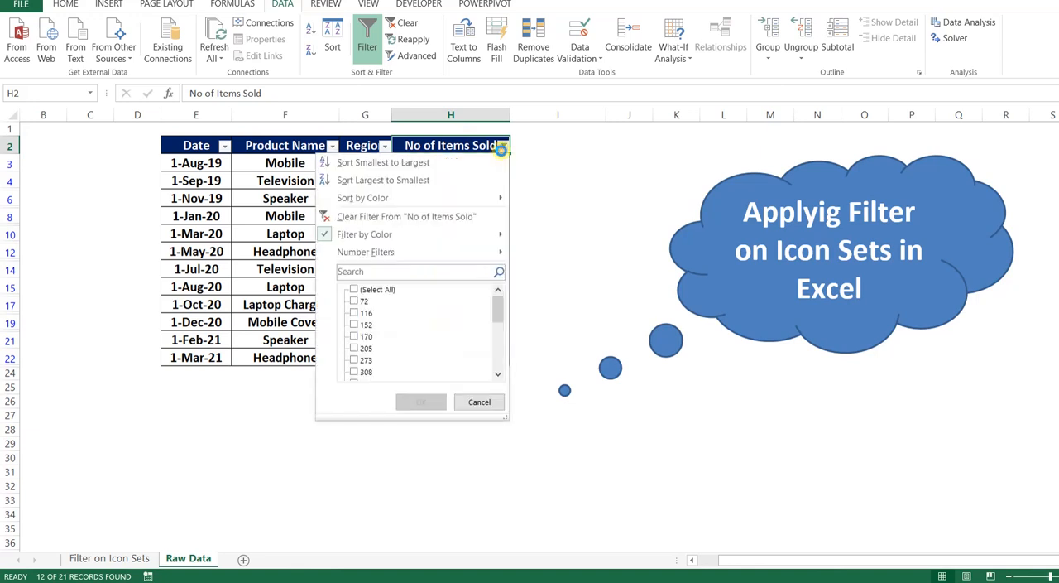
pyautogui.click(381, 217)
# Filter the No of Items Sold column to show only rows with the yellow cell icon
pyautogui.click(503, 146)
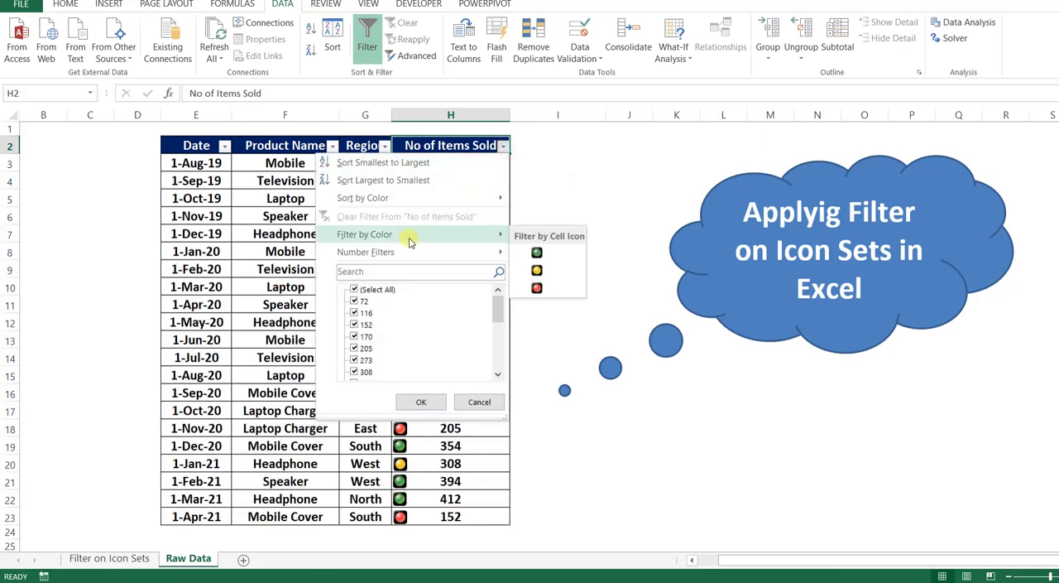
pyautogui.click(566, 273)
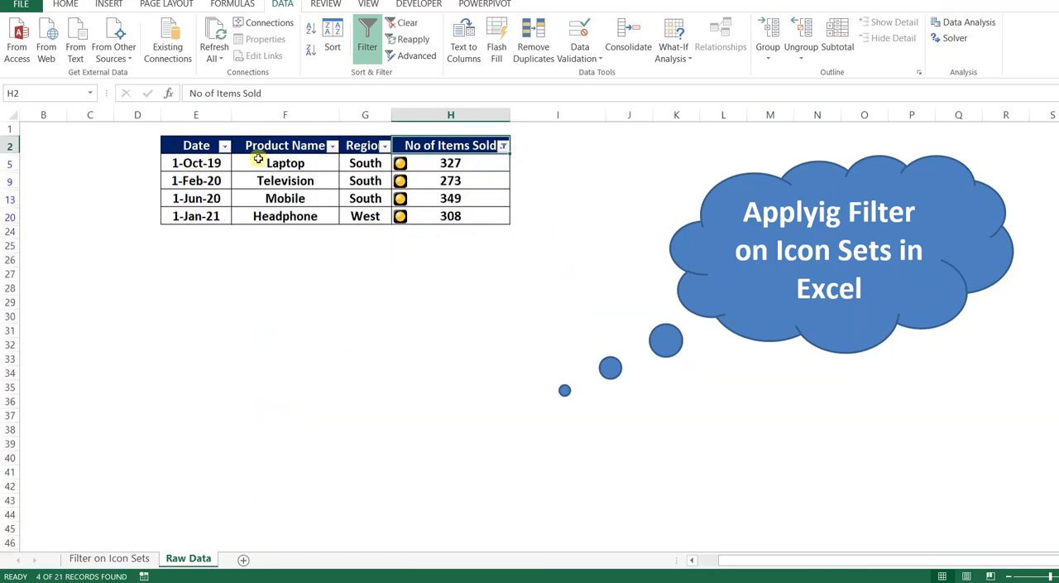
pyautogui.moveTo(450, 163); pyautogui.dragTo(447, 216)
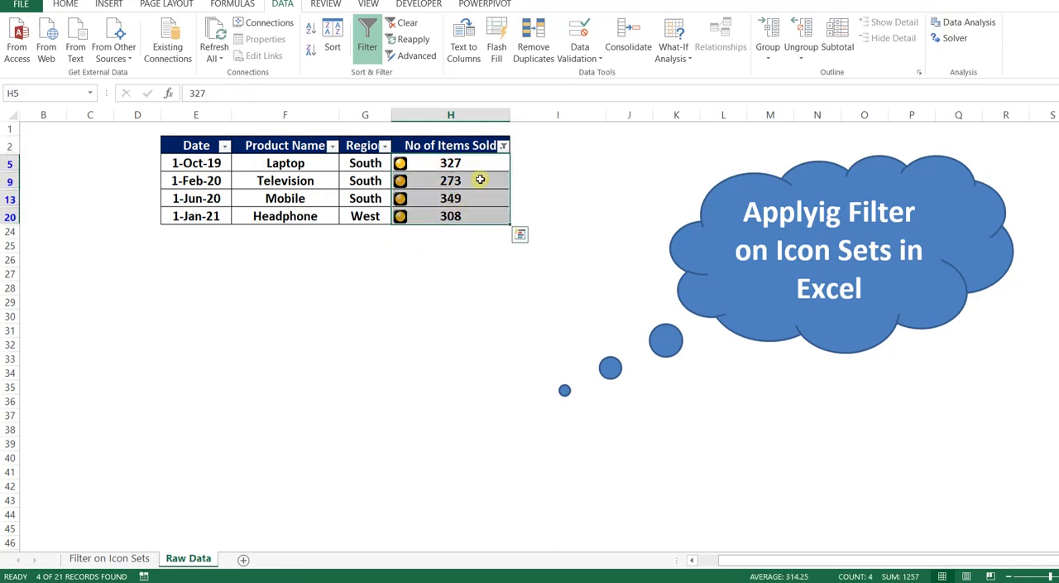
# Clear the yellow-icon filter from No of Items Sold
pyautogui.click(503, 146)
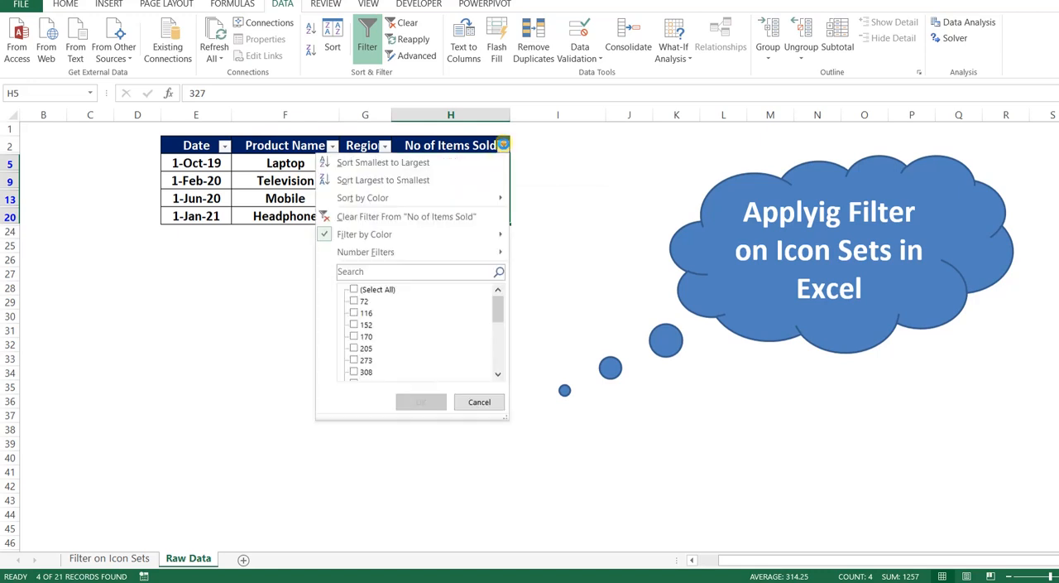
pyautogui.click(425, 217)
# Filter the No of Items Sold column to show only rows with the red cell icon
pyautogui.click(503, 145)
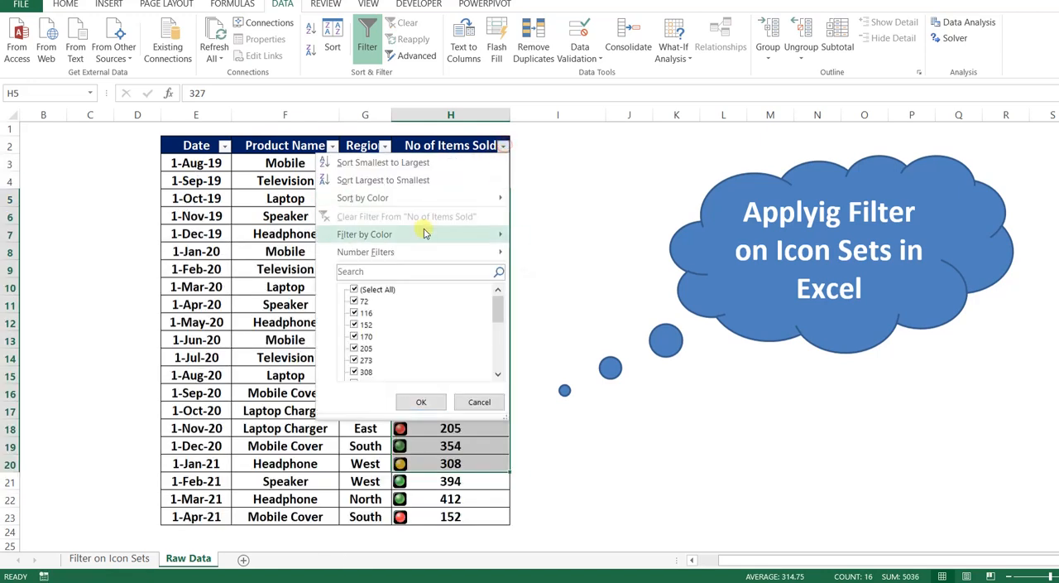
pyautogui.moveTo(424, 233)
pyautogui.click(546, 286)
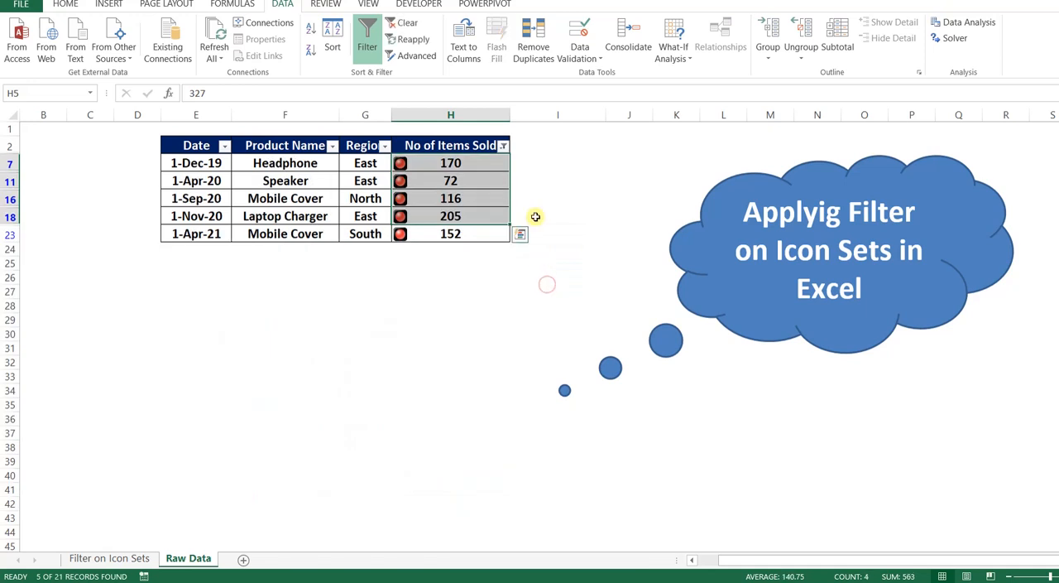
pyautogui.click(537, 216)
pyautogui.click(550, 280)
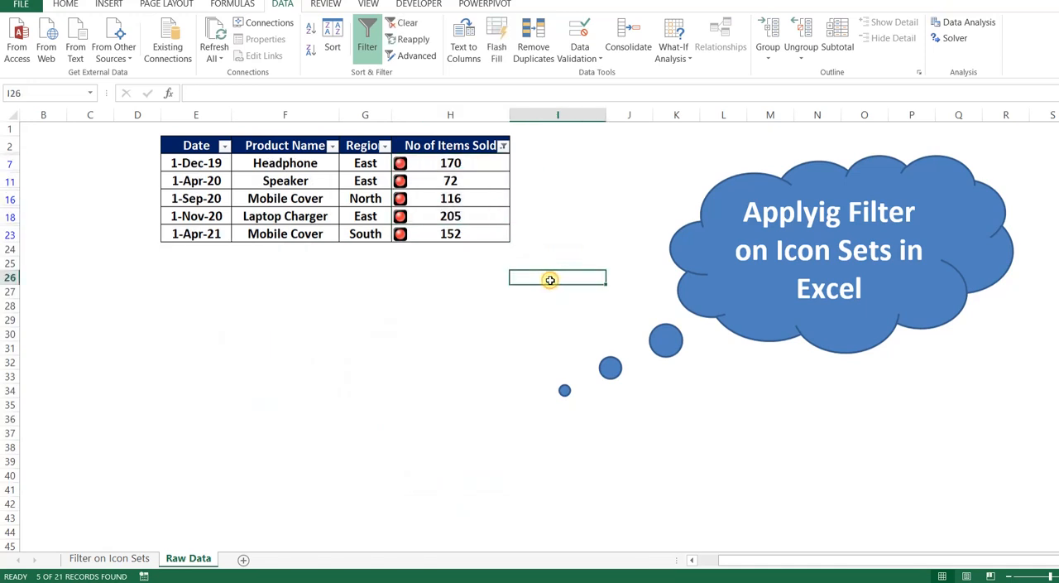